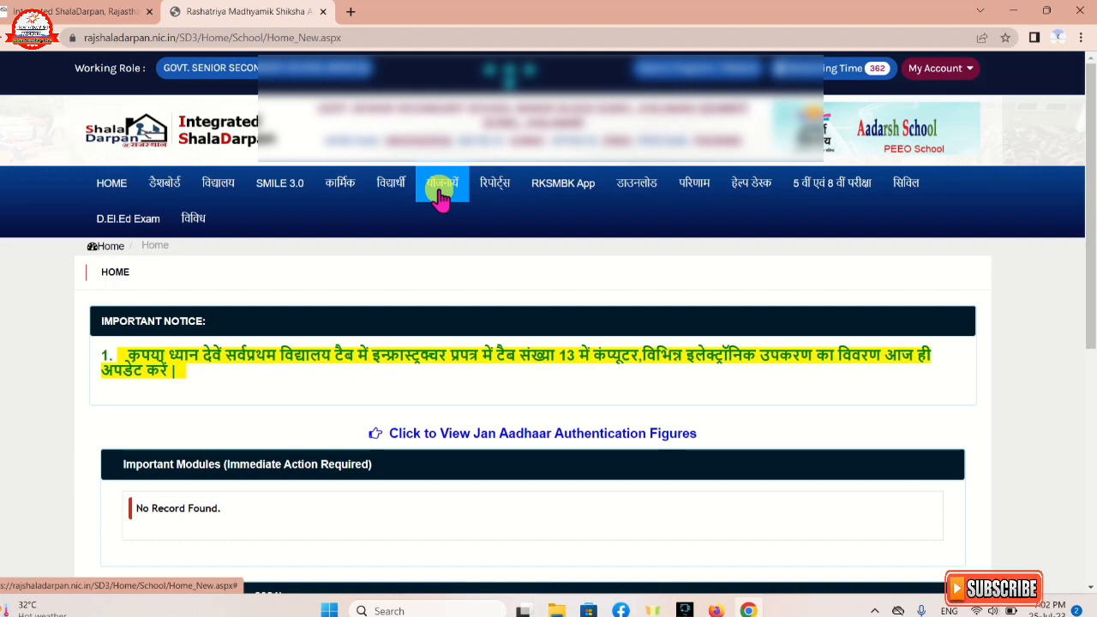
Step: Open the beneficiary scheme portal through the schemes section's STUDENT SCHOLARSHIP (New Portal) entry
click(441, 194)
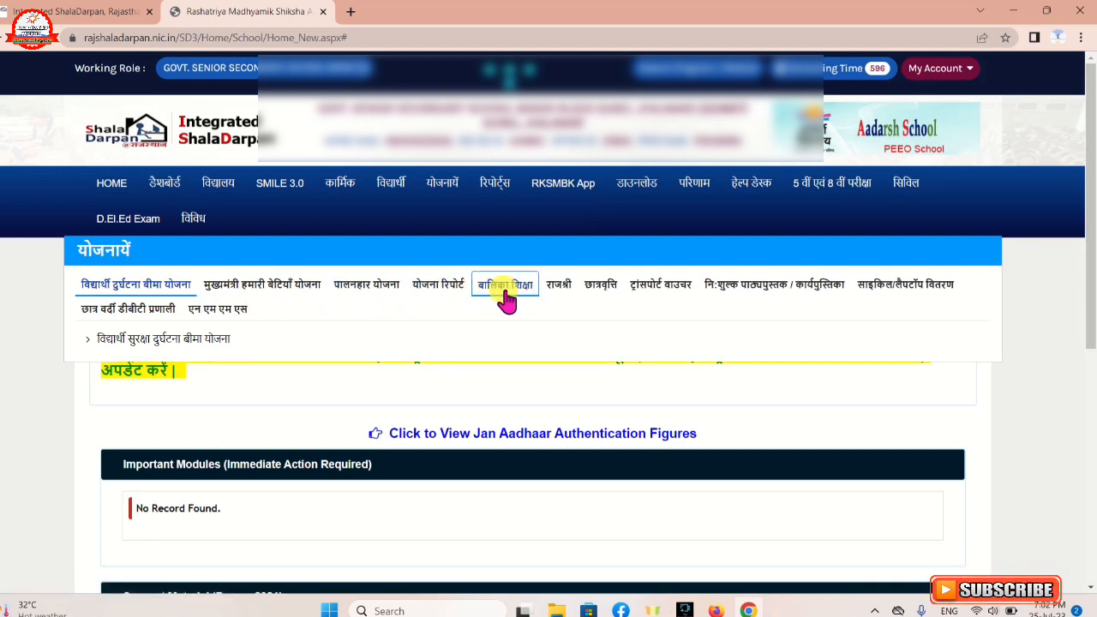
click(597, 296)
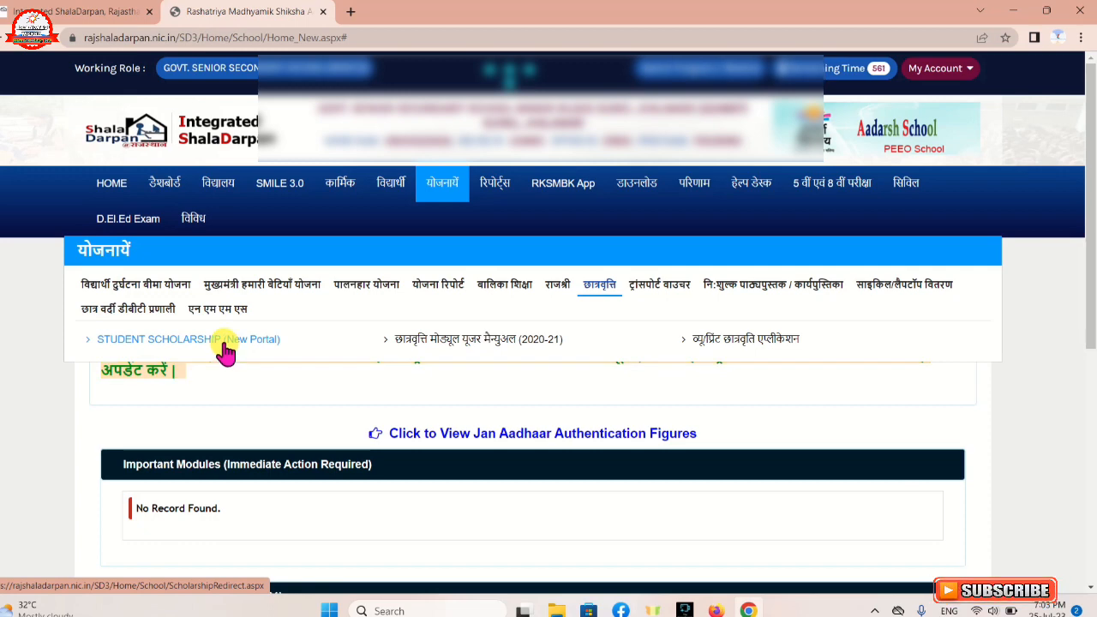
click(224, 344)
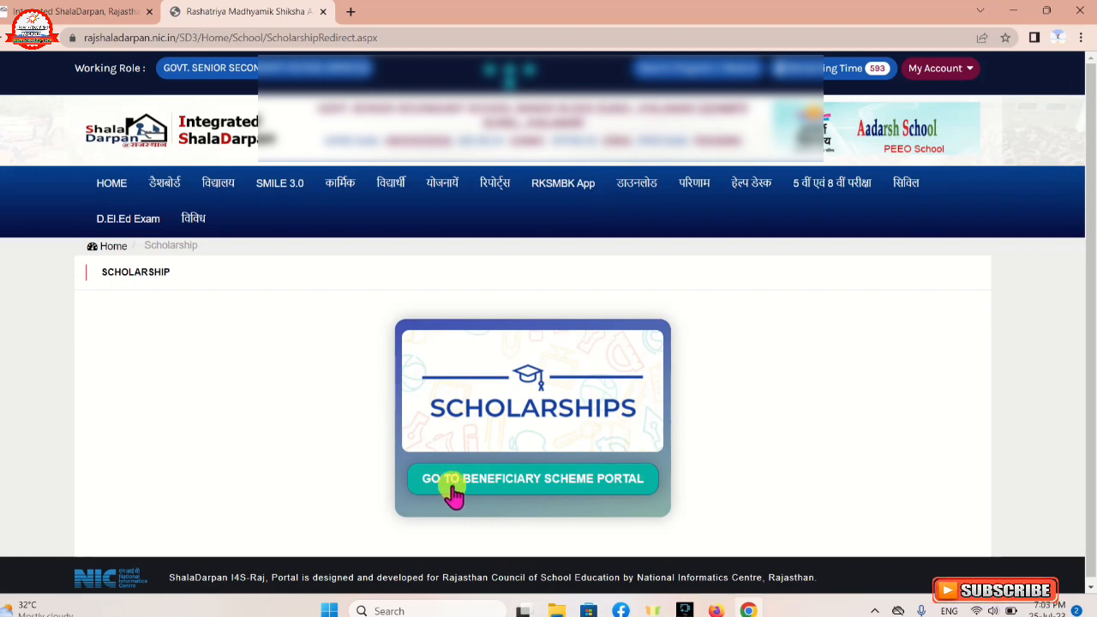
click(542, 484)
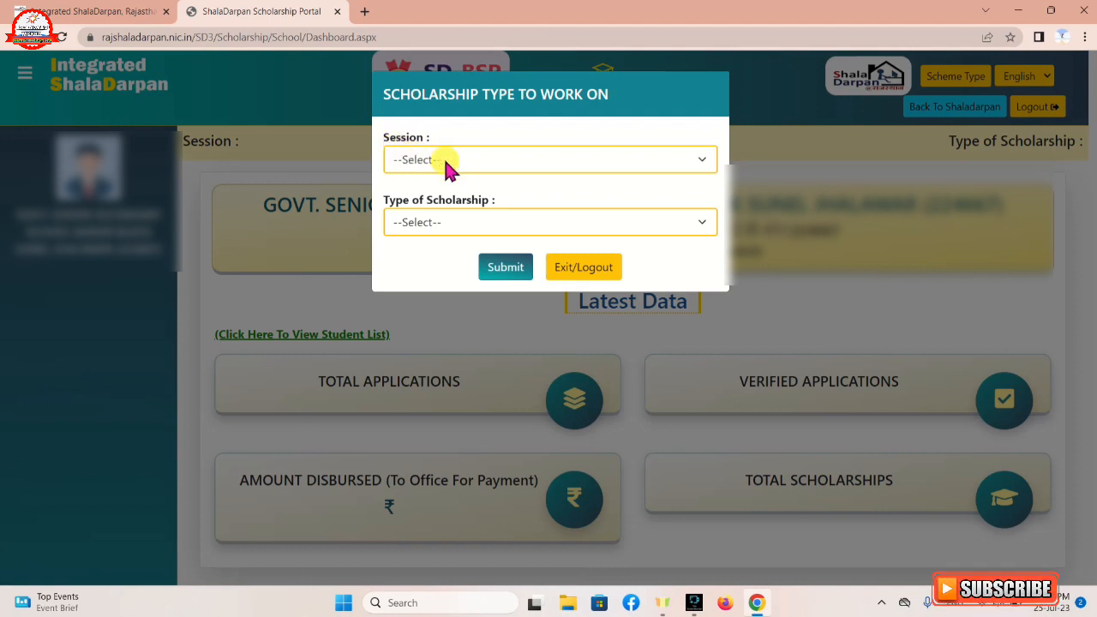
Step: Choose session 2023-24 and the Pre Matric scholarship type to work on, and submit the selection
click(449, 163)
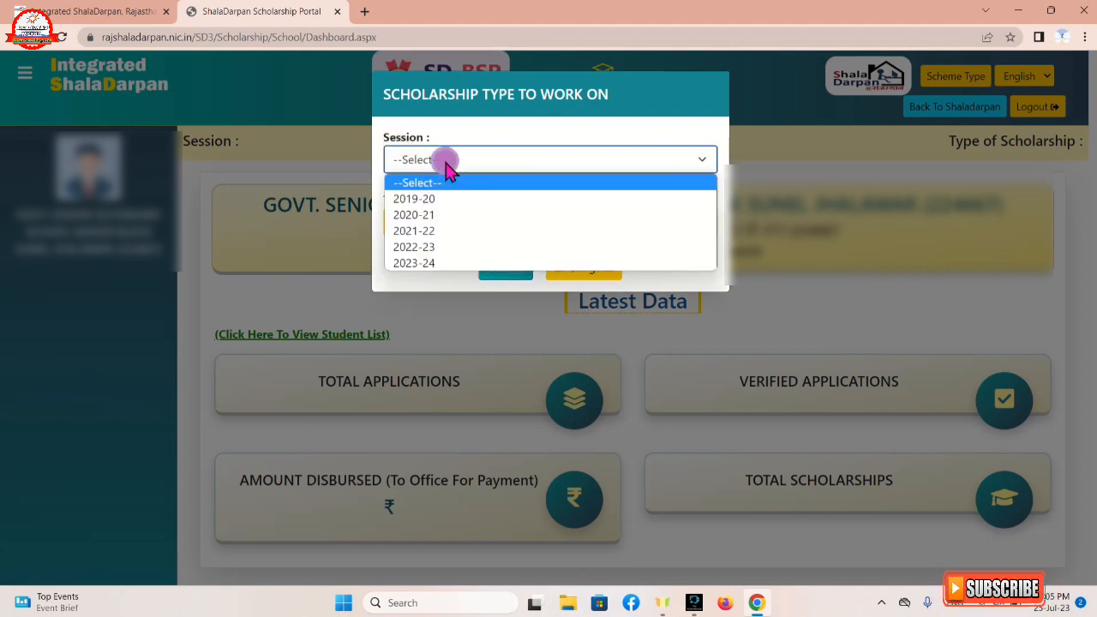
click(427, 264)
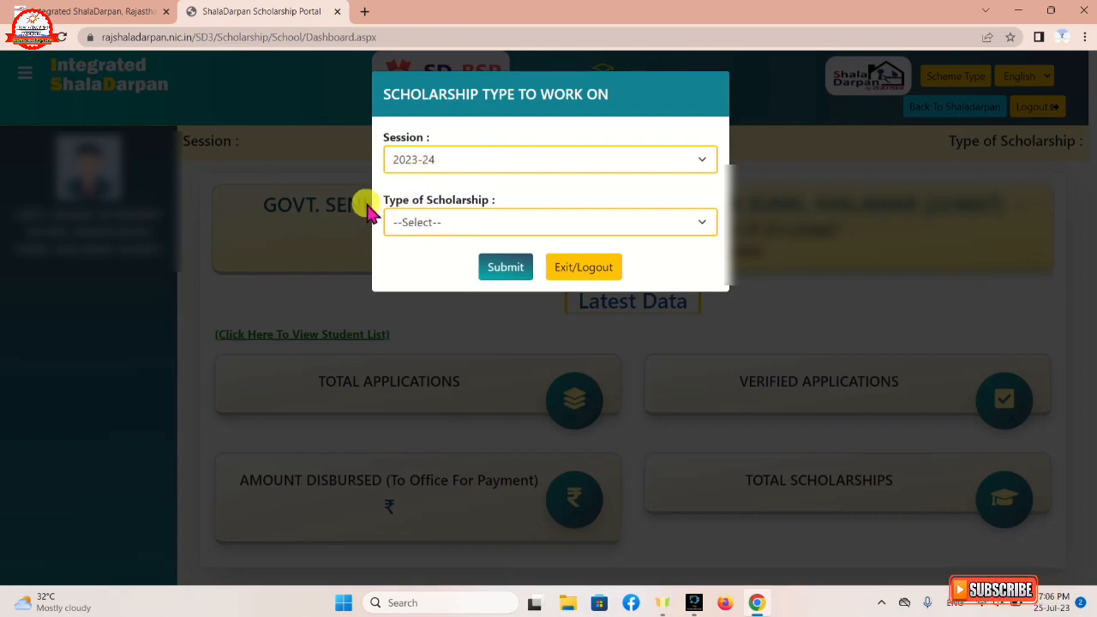
click(445, 225)
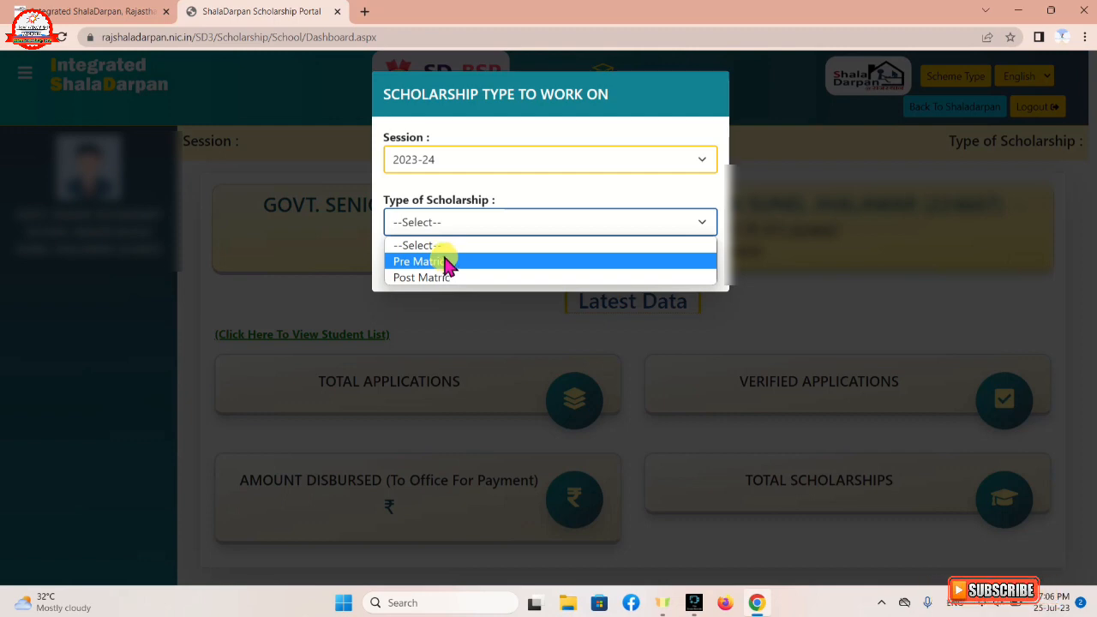
click(446, 261)
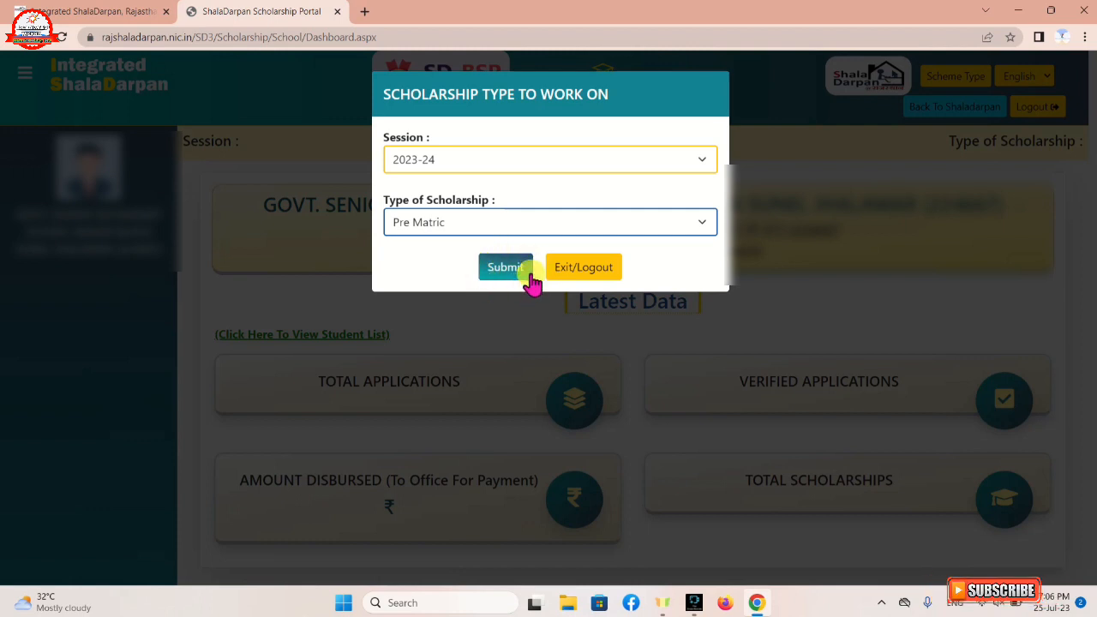
click(506, 266)
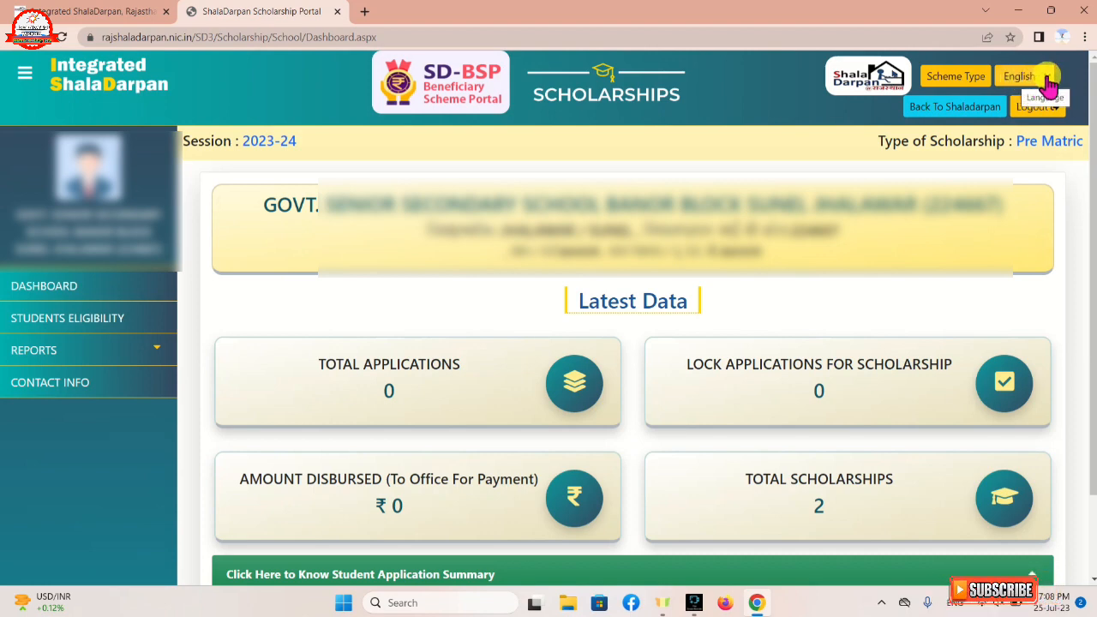
click(1023, 82)
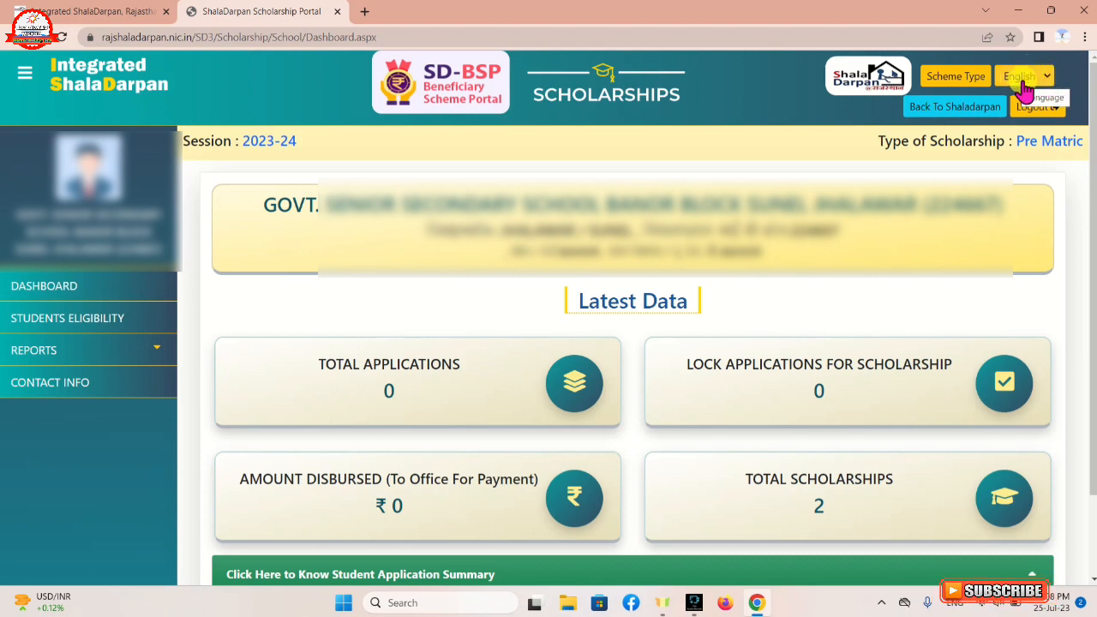
click(1023, 82)
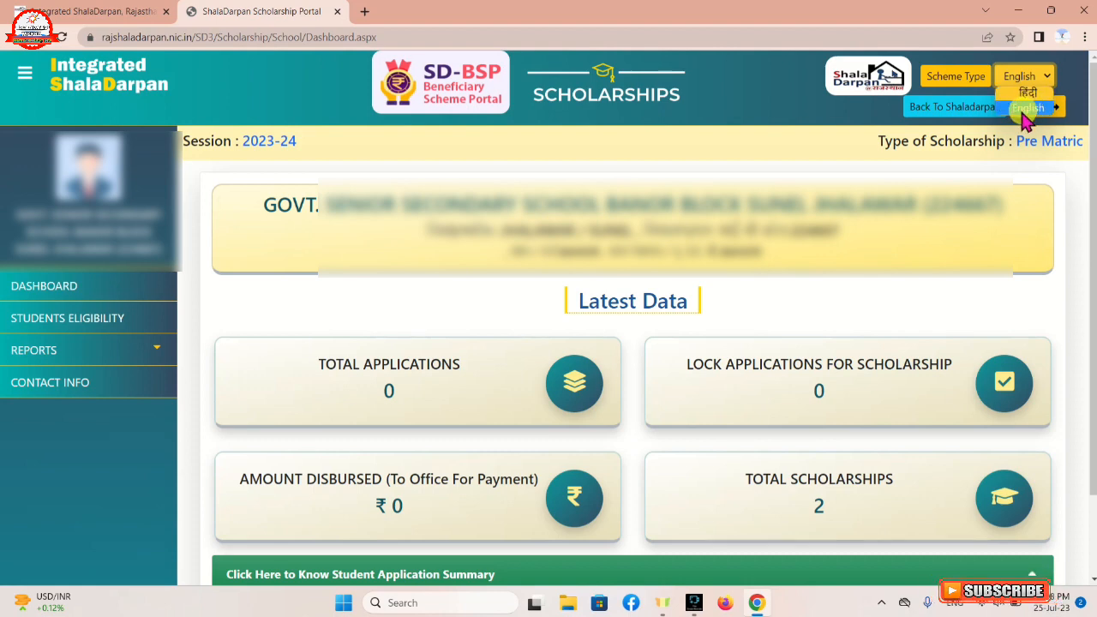
click(844, 109)
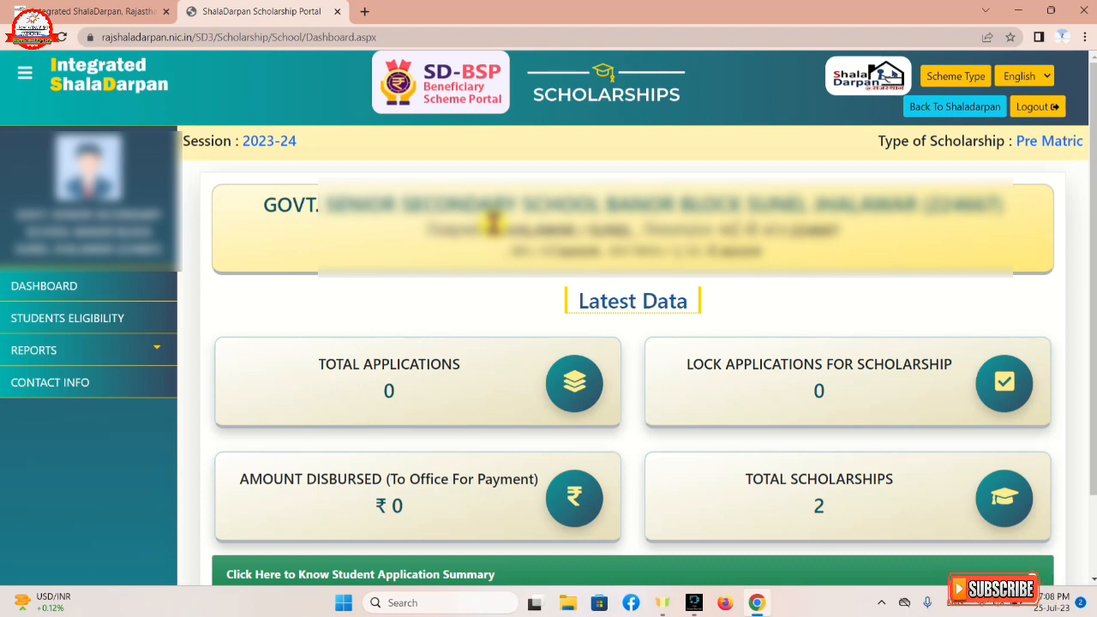
Step: Expand the student application summary on the dashboard and review its eligible, applied, verified and forwarded student figures
scroll(460, 257, down, 1)
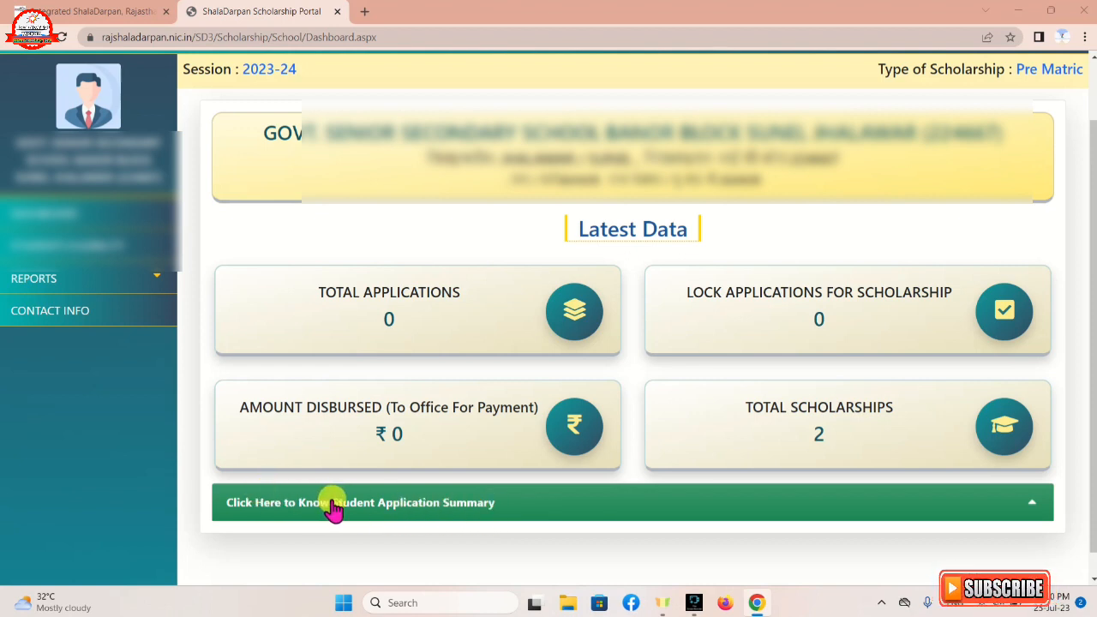
click(1033, 507)
scroll(870, 515, down, 2)
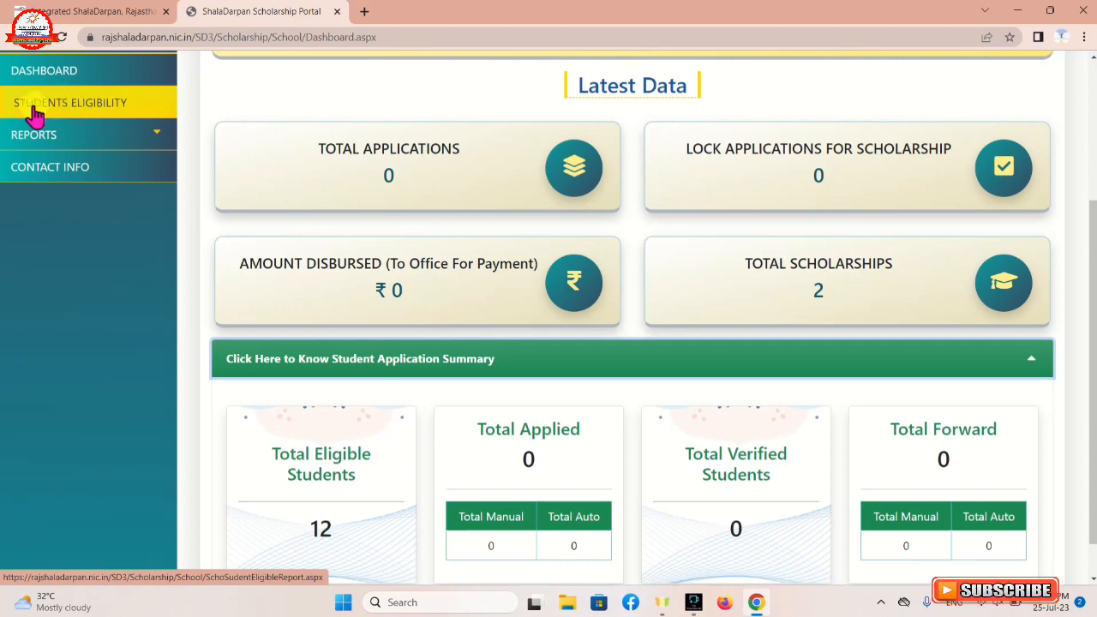
Step: Show the students' eligibility list for Pre Matric Scholarship for SC Students (Class 9 to 10), class 10
click(66, 110)
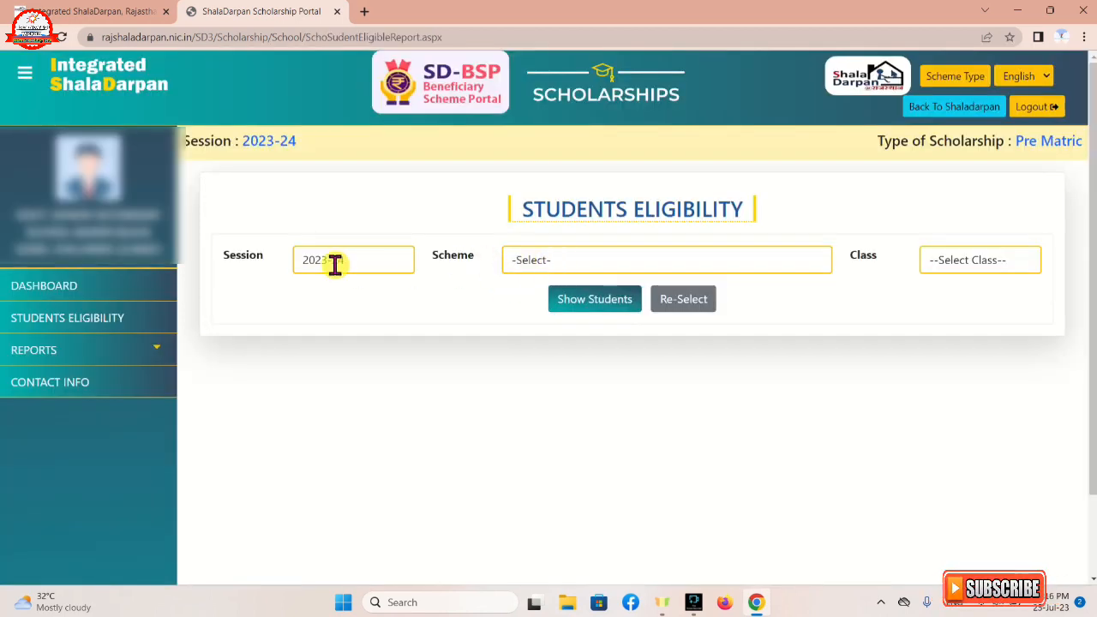
click(549, 265)
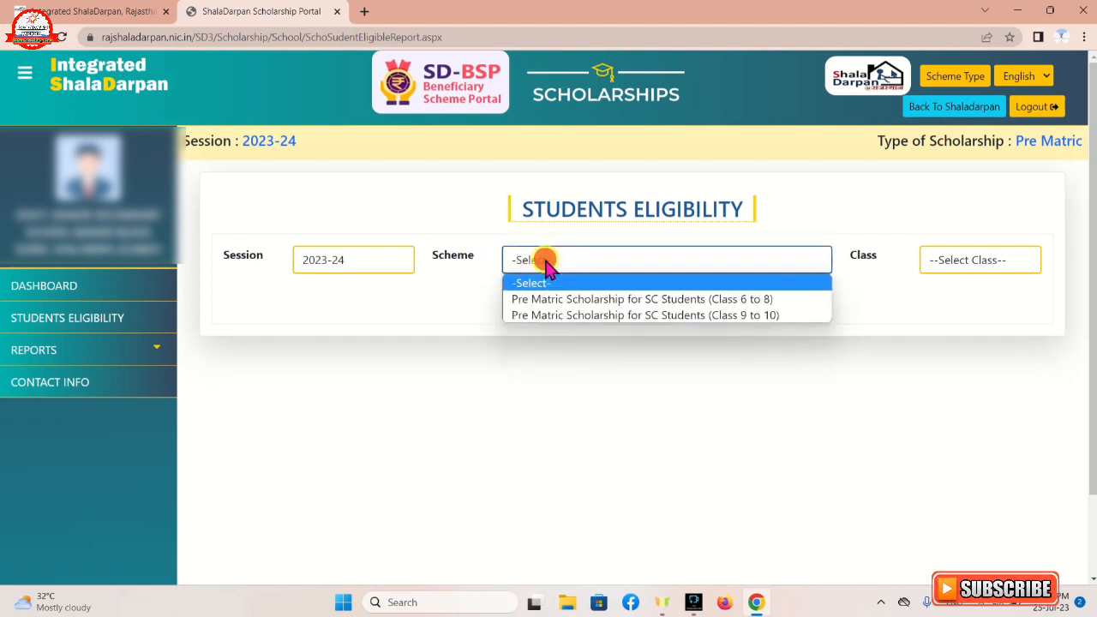
click(549, 318)
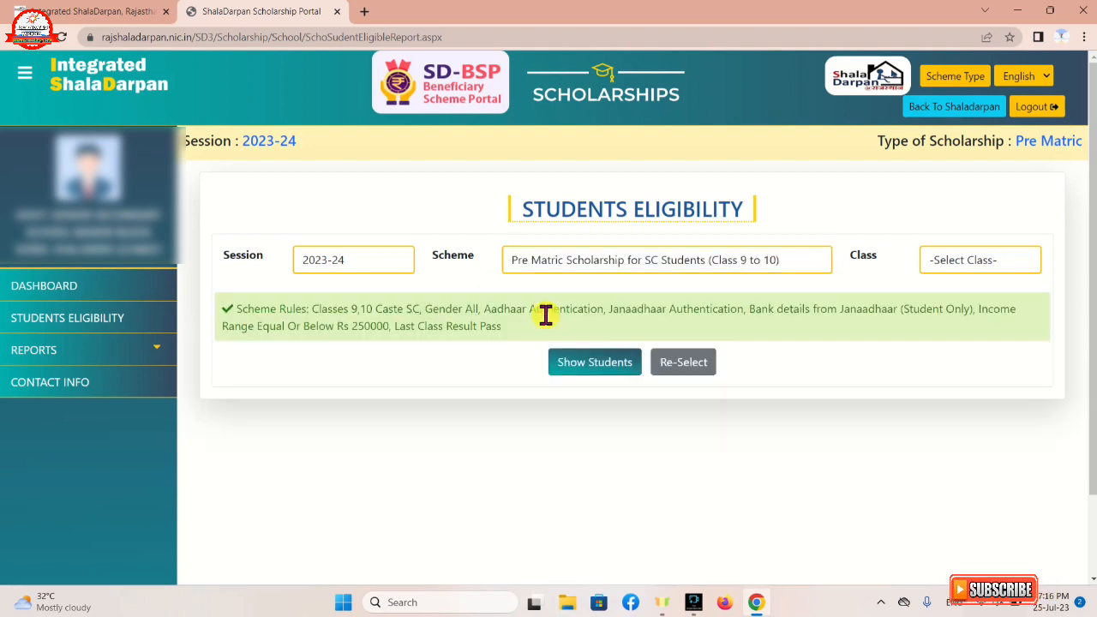
click(983, 268)
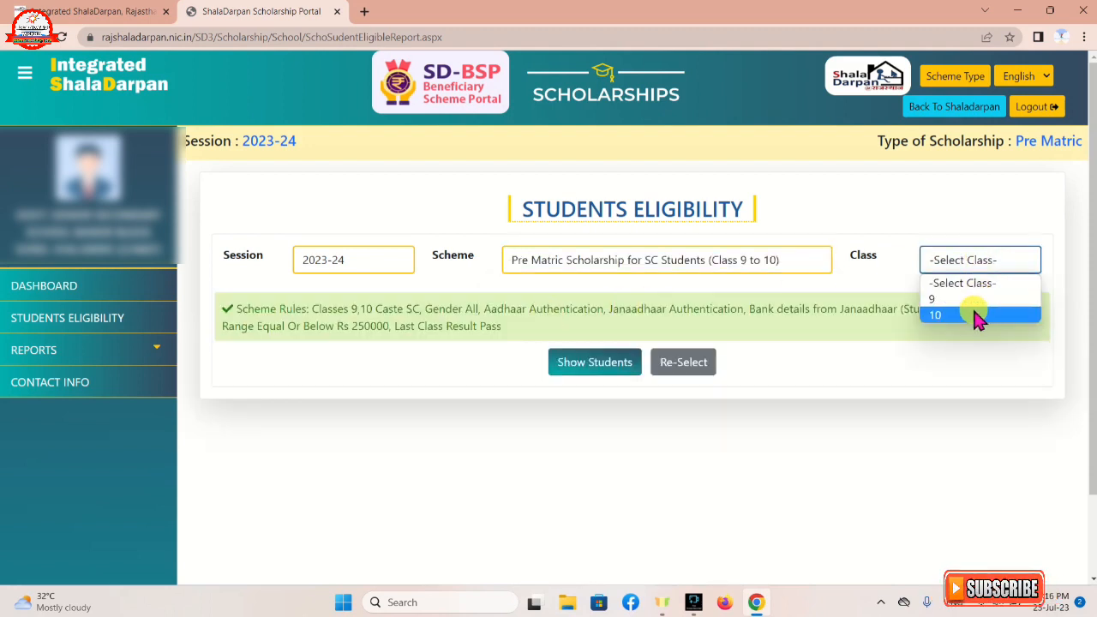
click(978, 315)
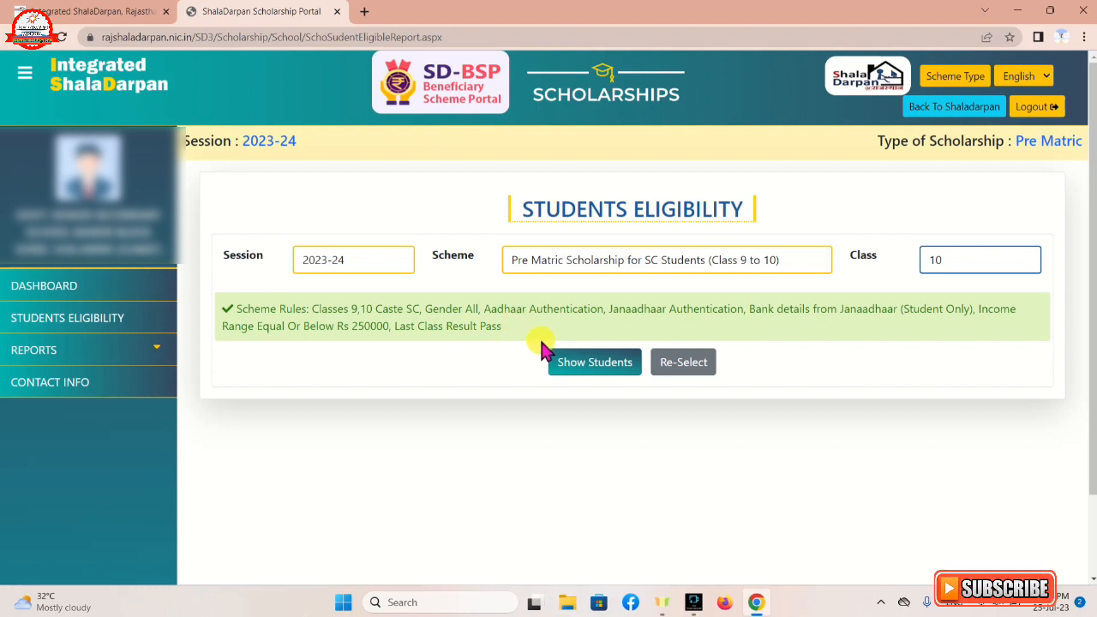
click(600, 364)
scroll(600, 367, down, 3)
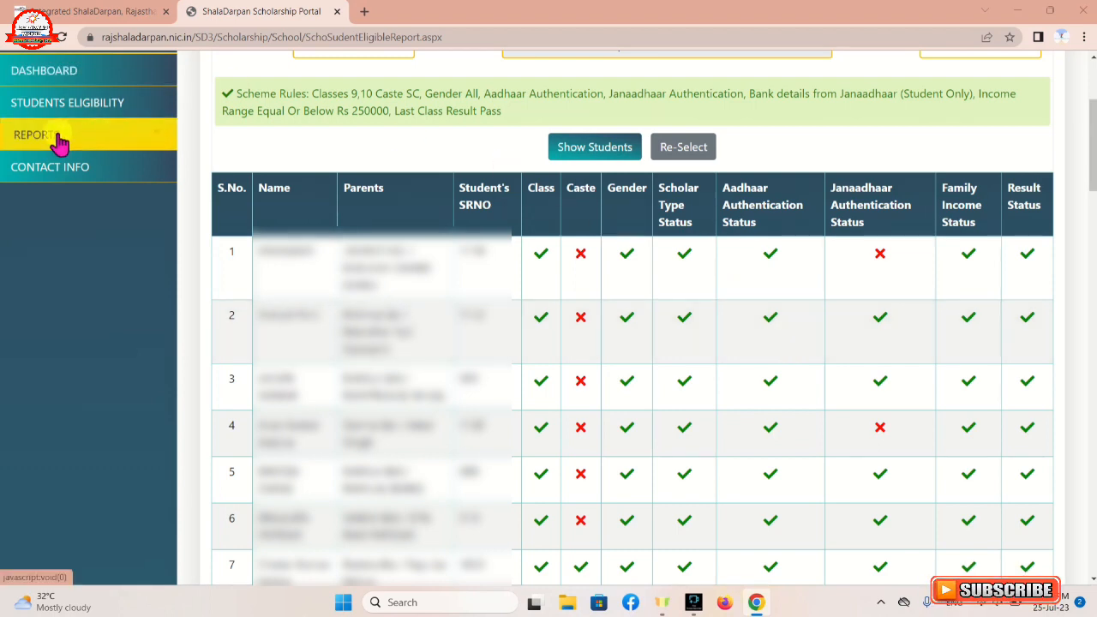
Step: Generate the scheme-wise Student Application Report for class 10
click(133, 143)
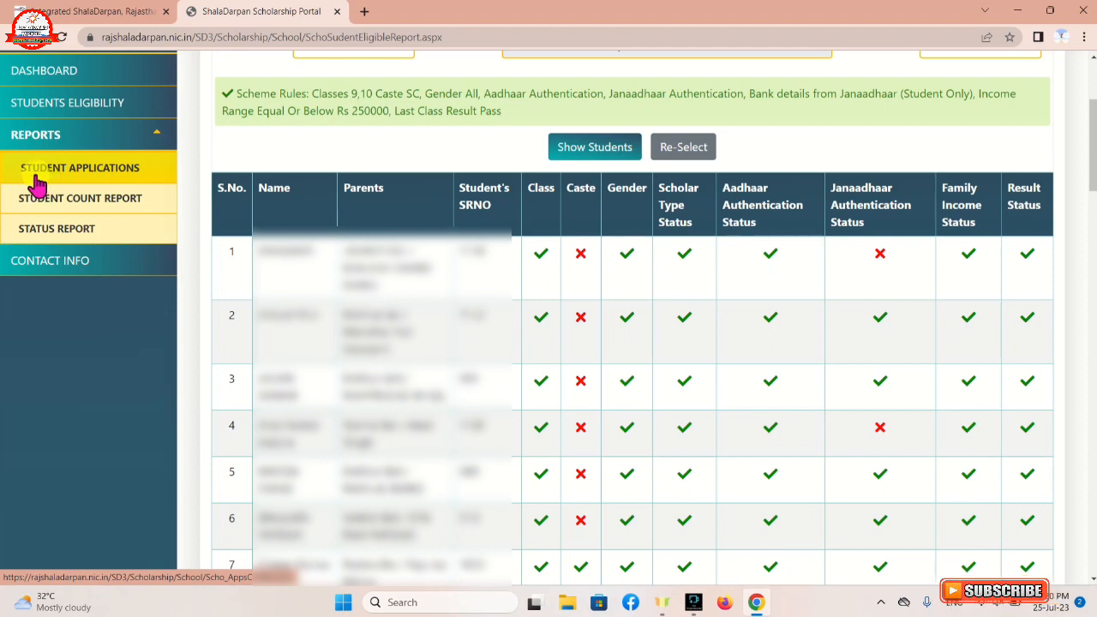
click(98, 178)
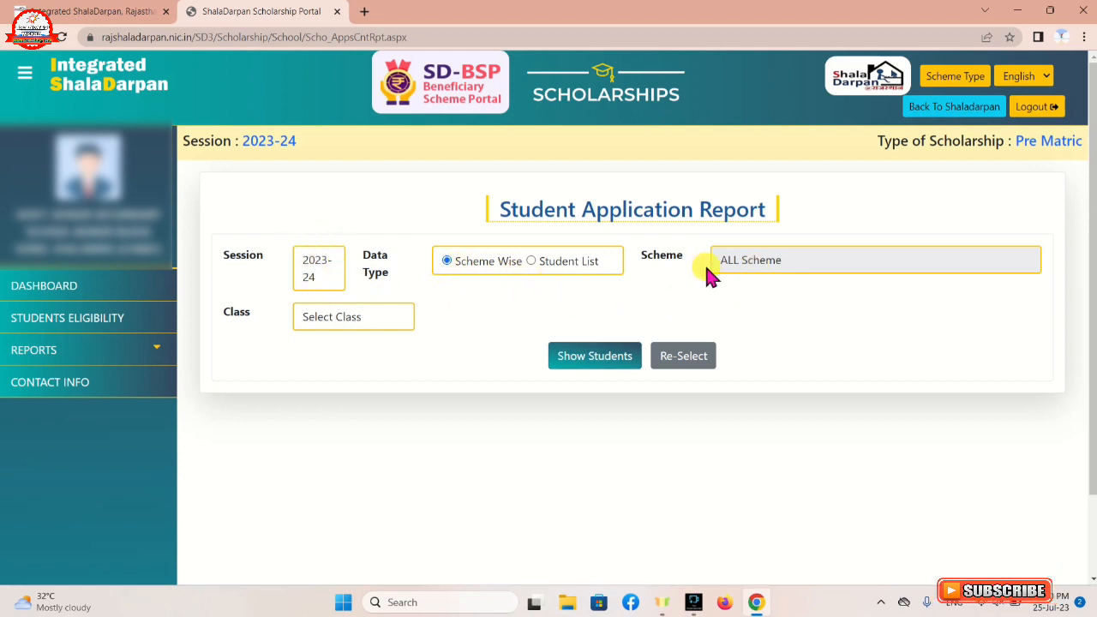
click(360, 319)
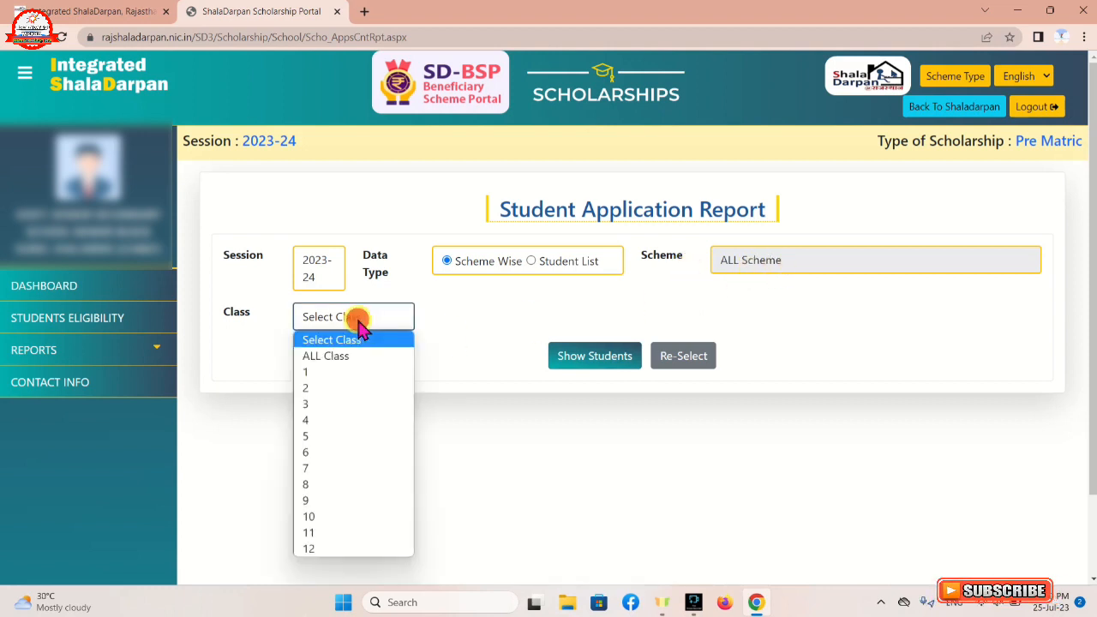
click(347, 518)
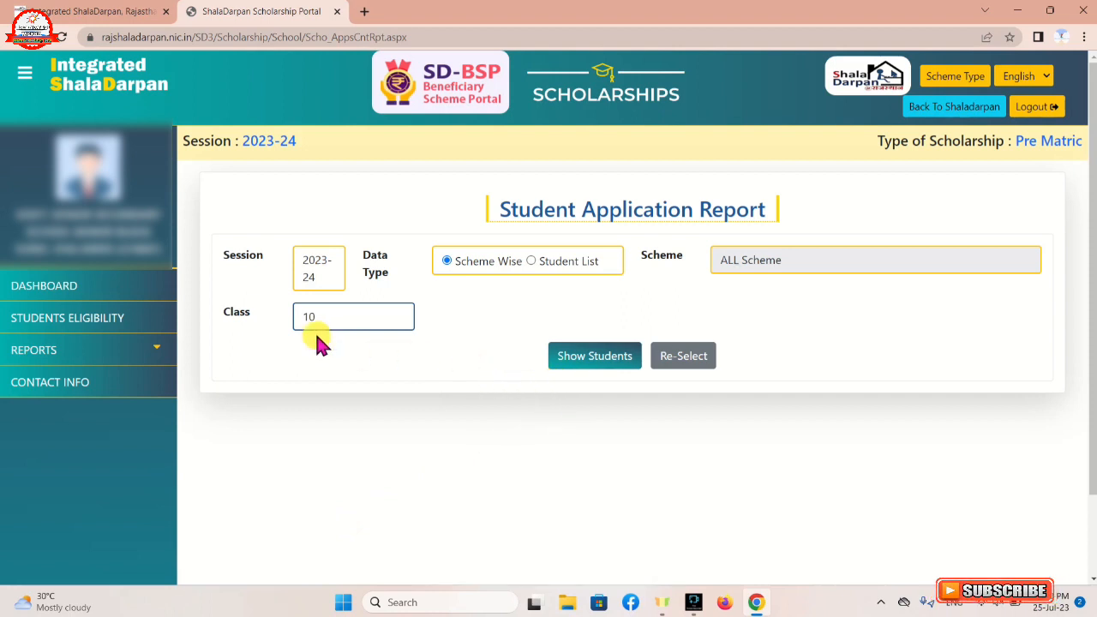
click(570, 362)
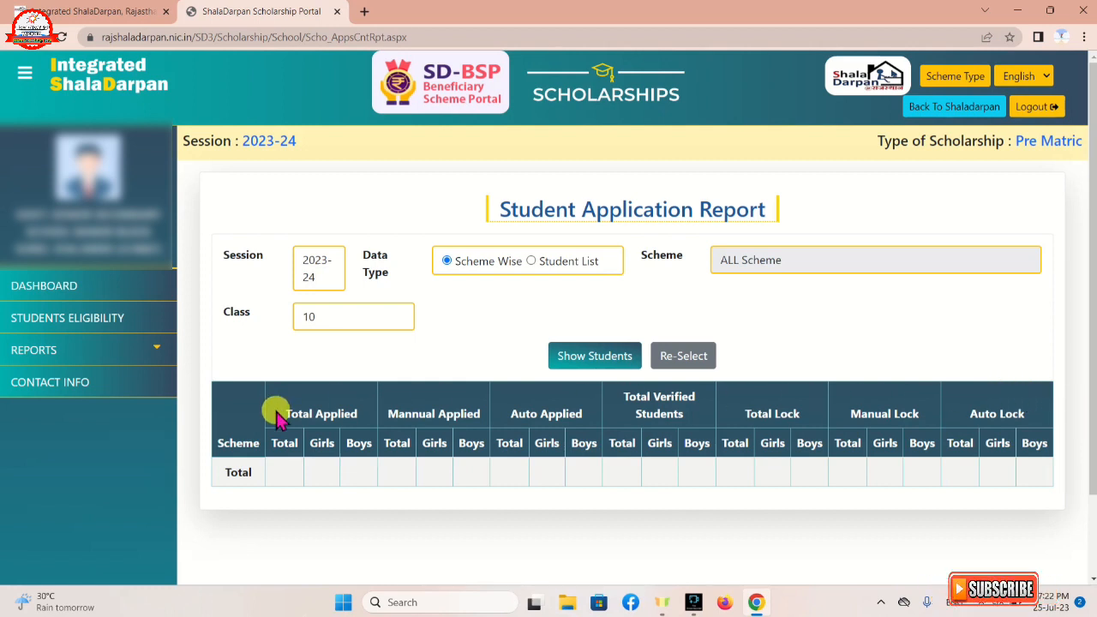
Step: Generate the Student Count Report for class 10, section A, with Pre Matric Scholarship for SC Students (Class 9 to 10)
click(147, 361)
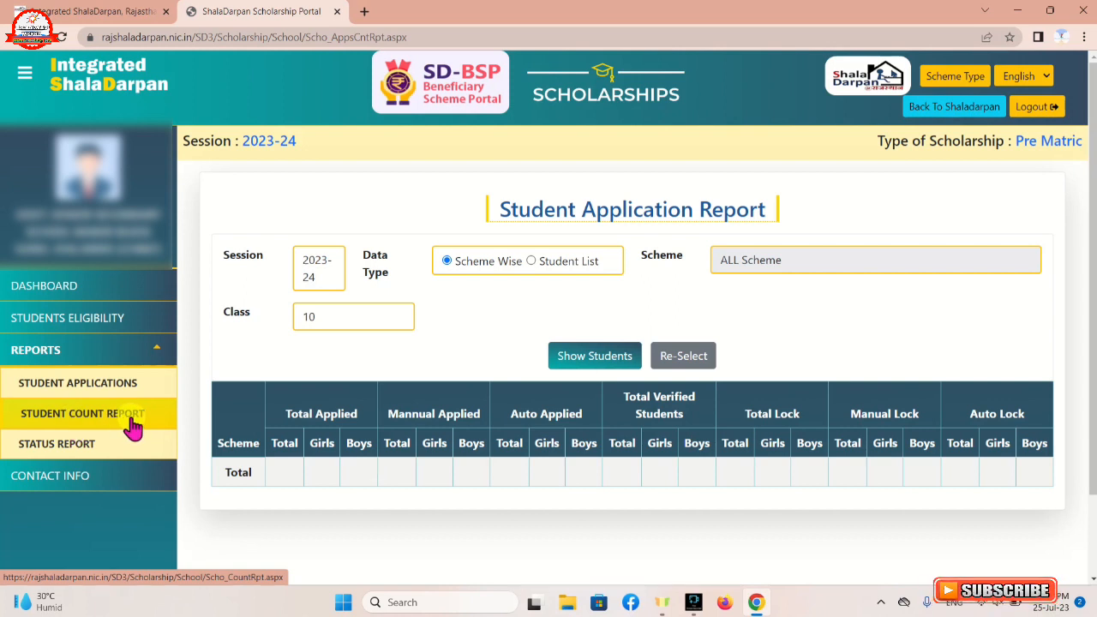
click(135, 426)
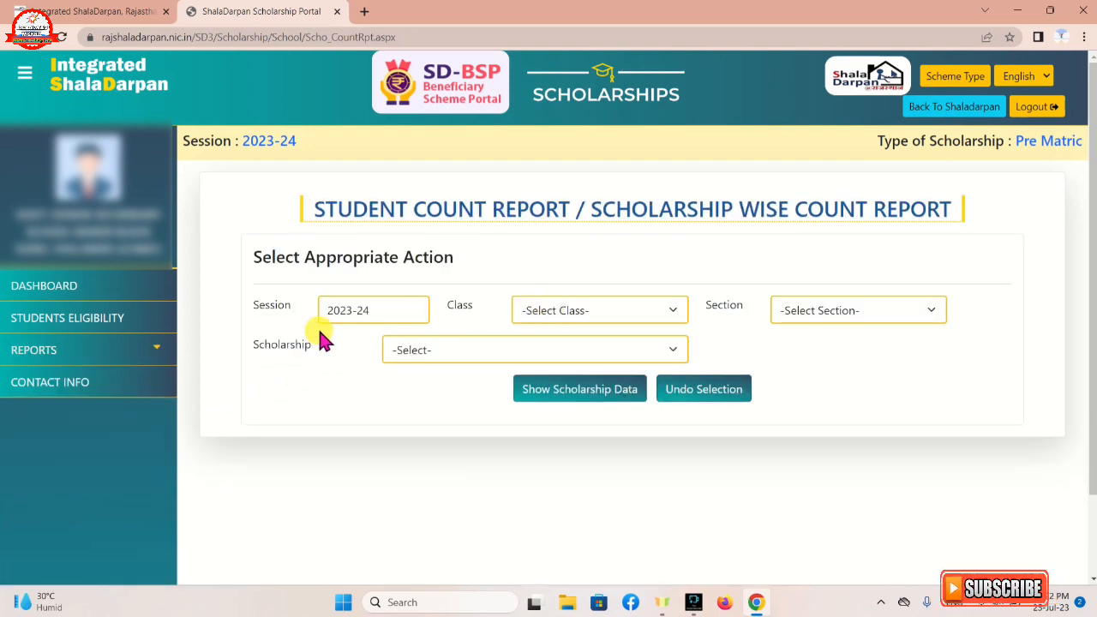
click(583, 311)
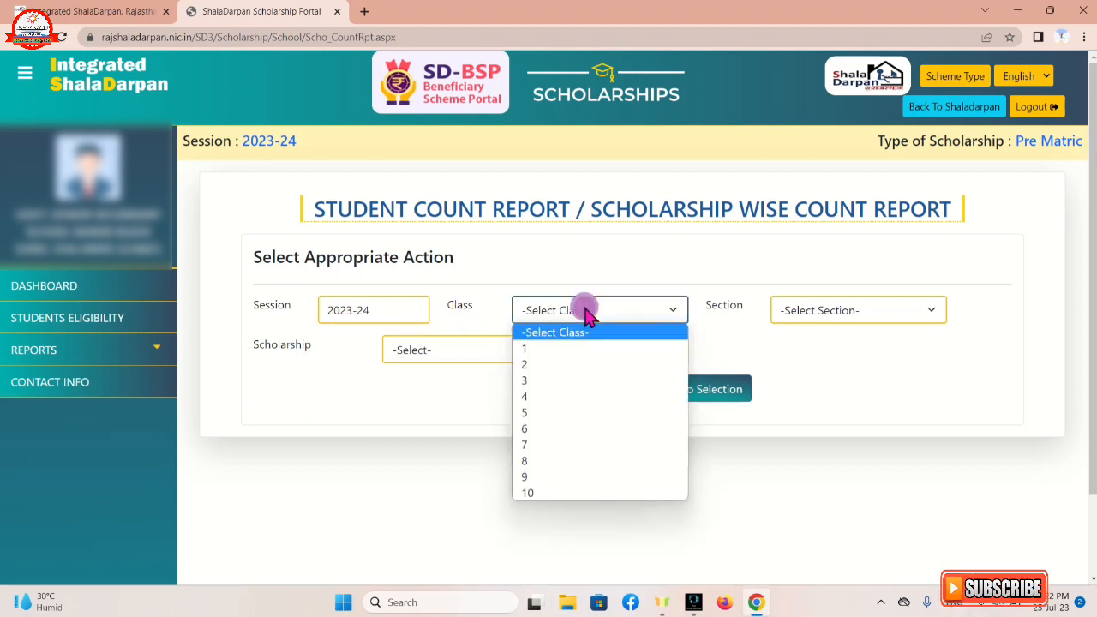
click(575, 494)
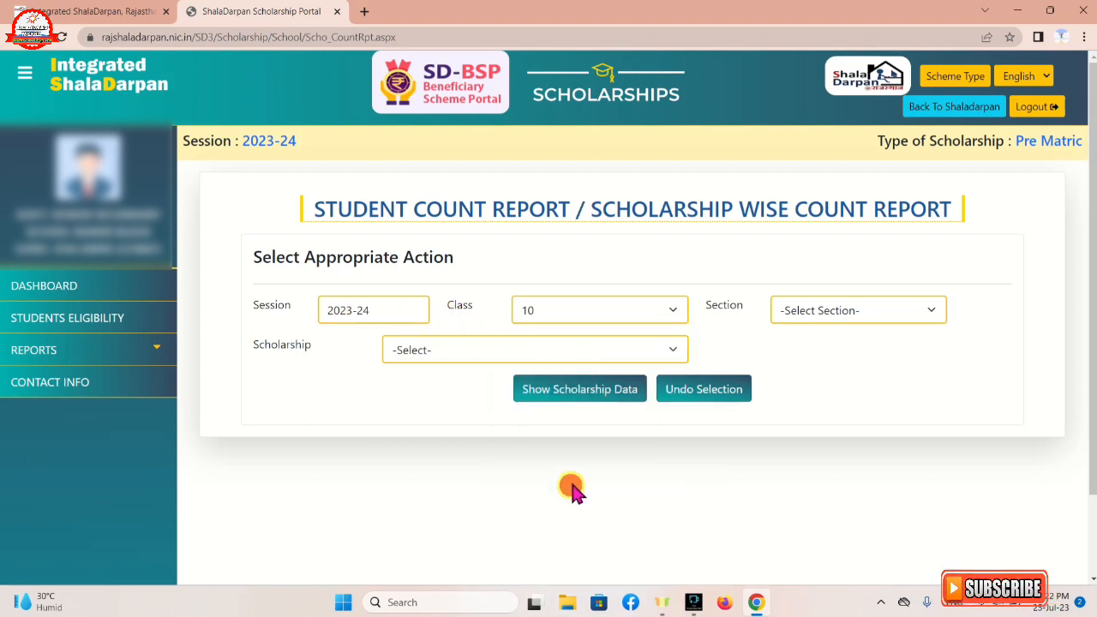
click(826, 312)
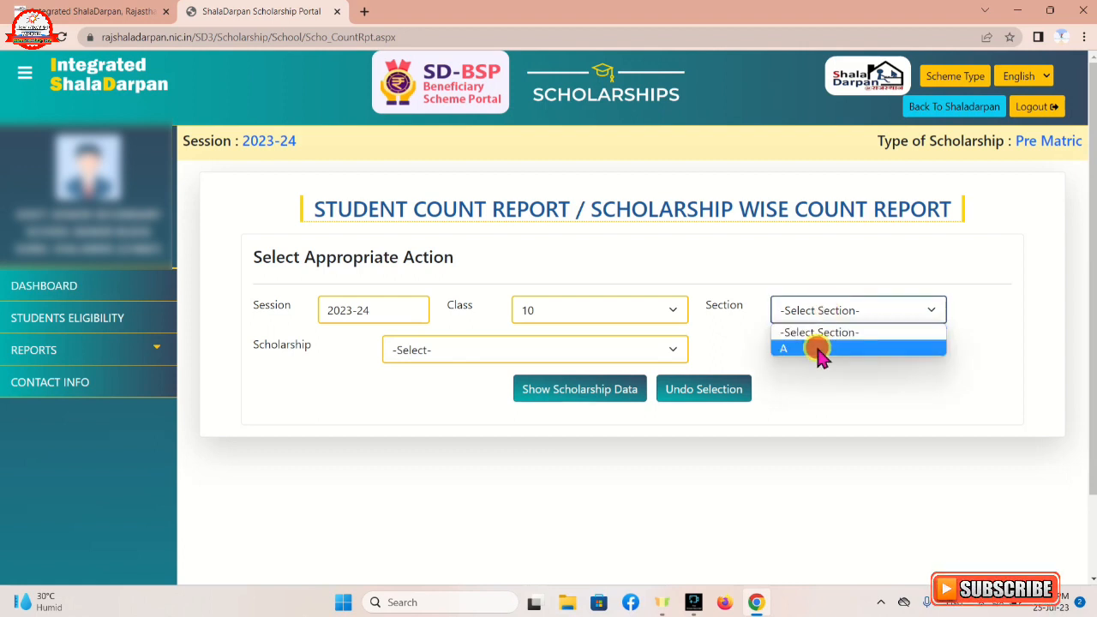
click(806, 346)
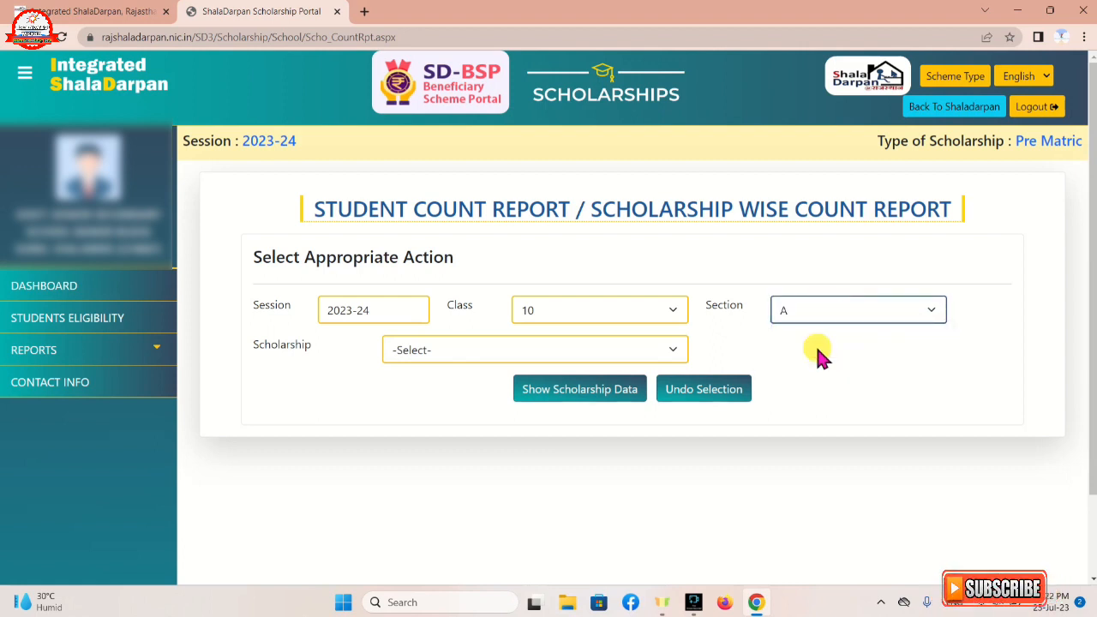
click(460, 353)
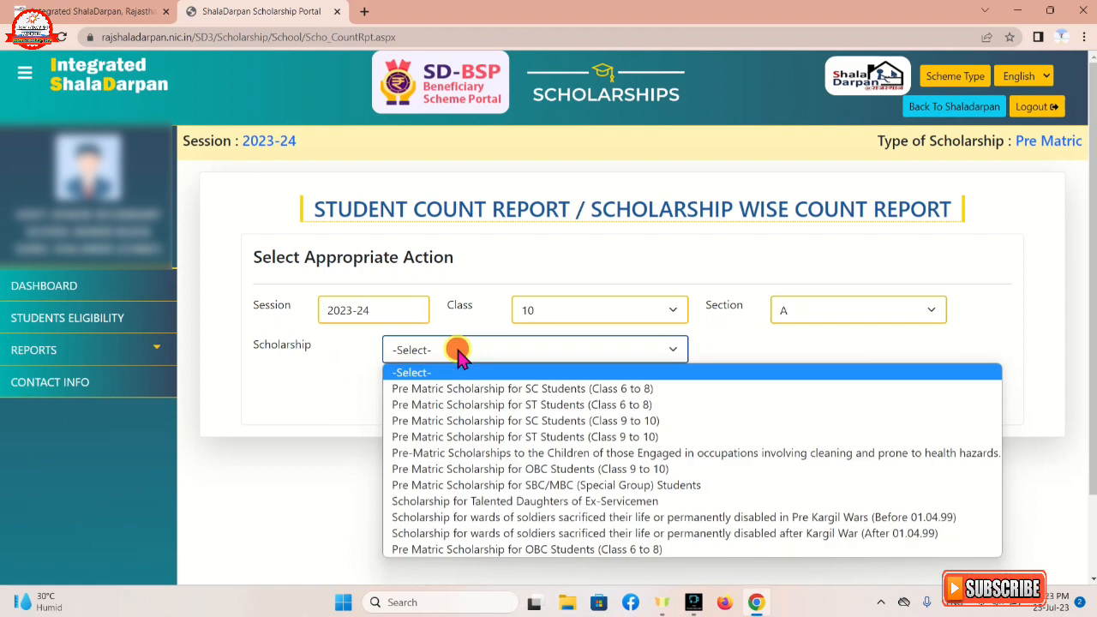
click(562, 420)
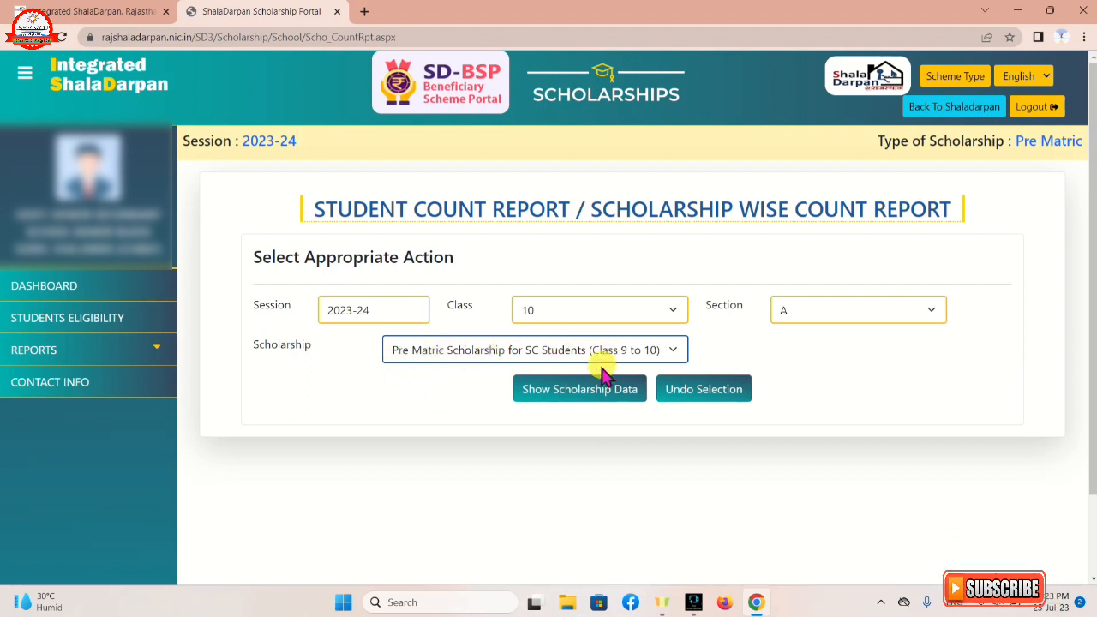
click(590, 392)
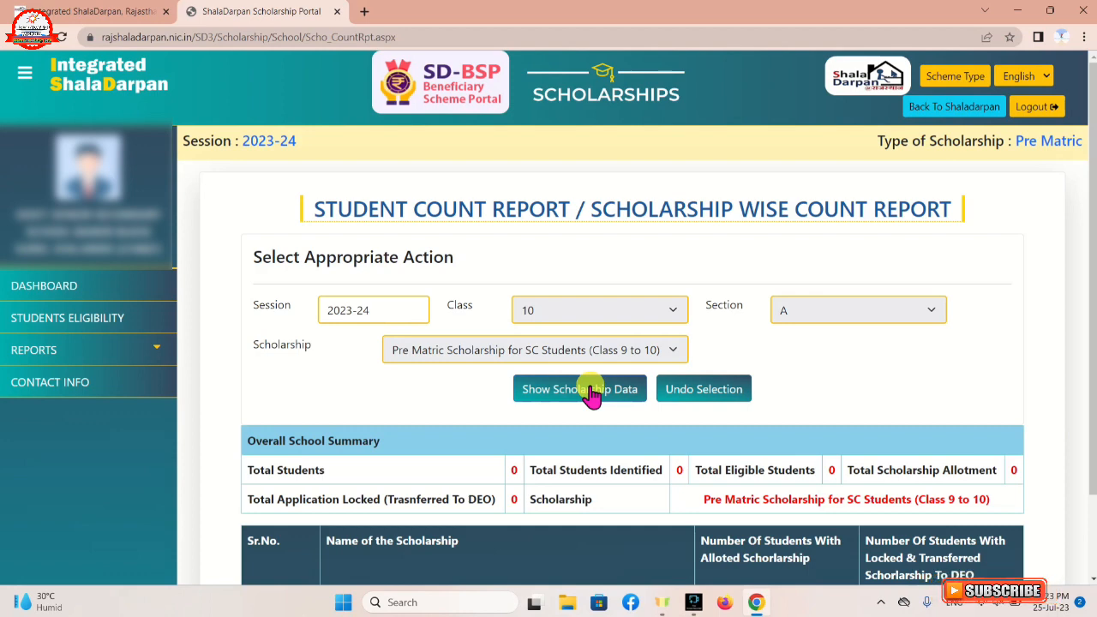
scroll(592, 394, down, 1)
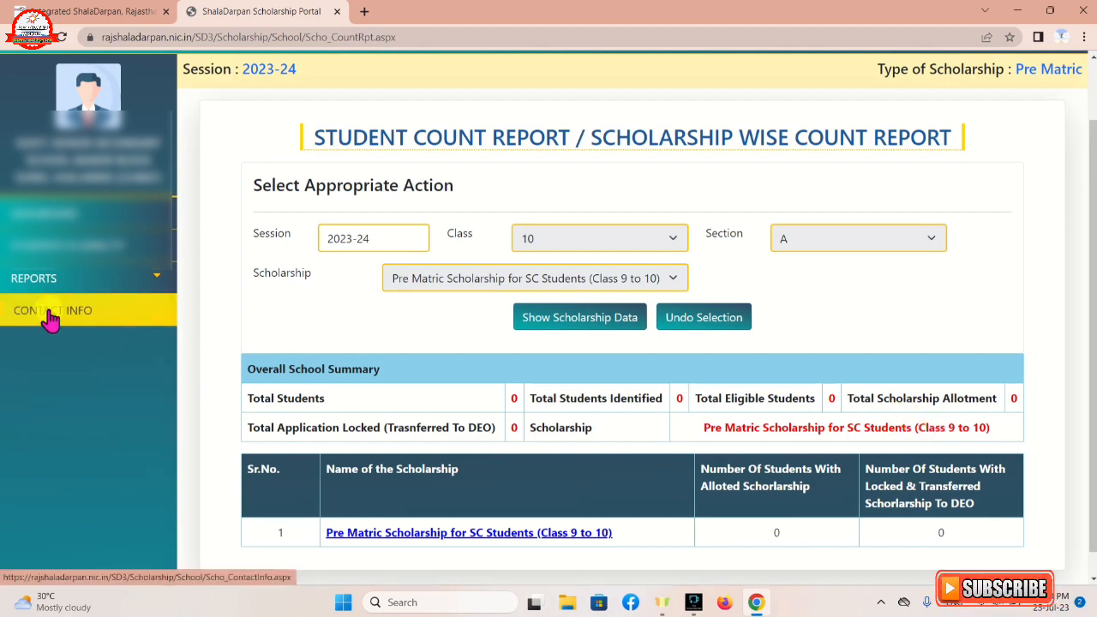
Step: Generate the Status Report for class 10, section A, Pre Matric Scholarship for ST Students (Class 9 to 10), and try to download its applicant list
click(44, 281)
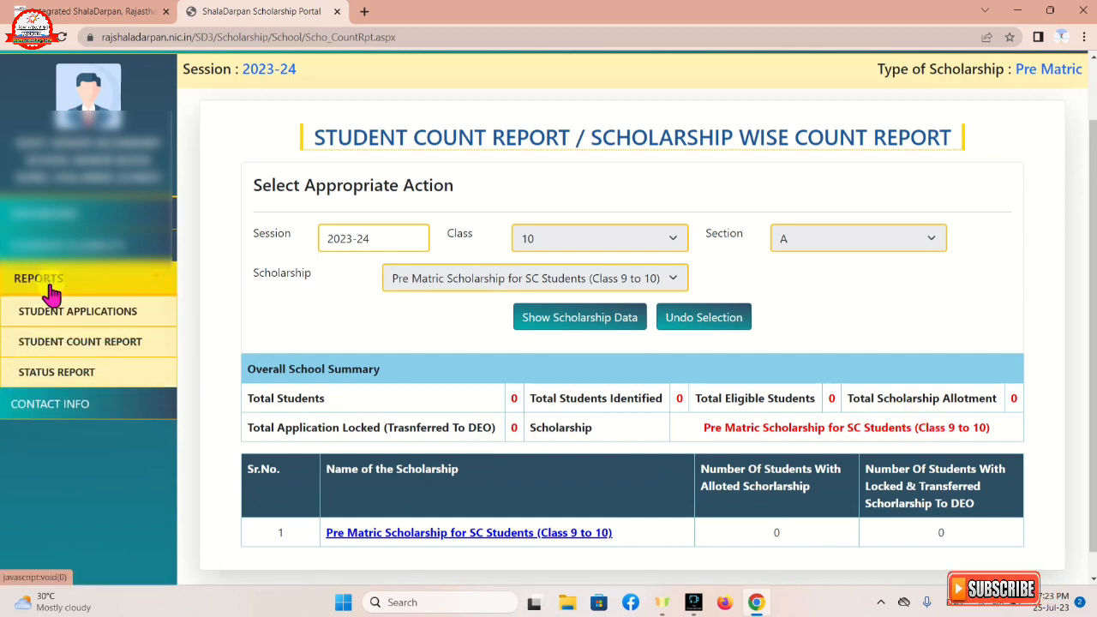
click(99, 377)
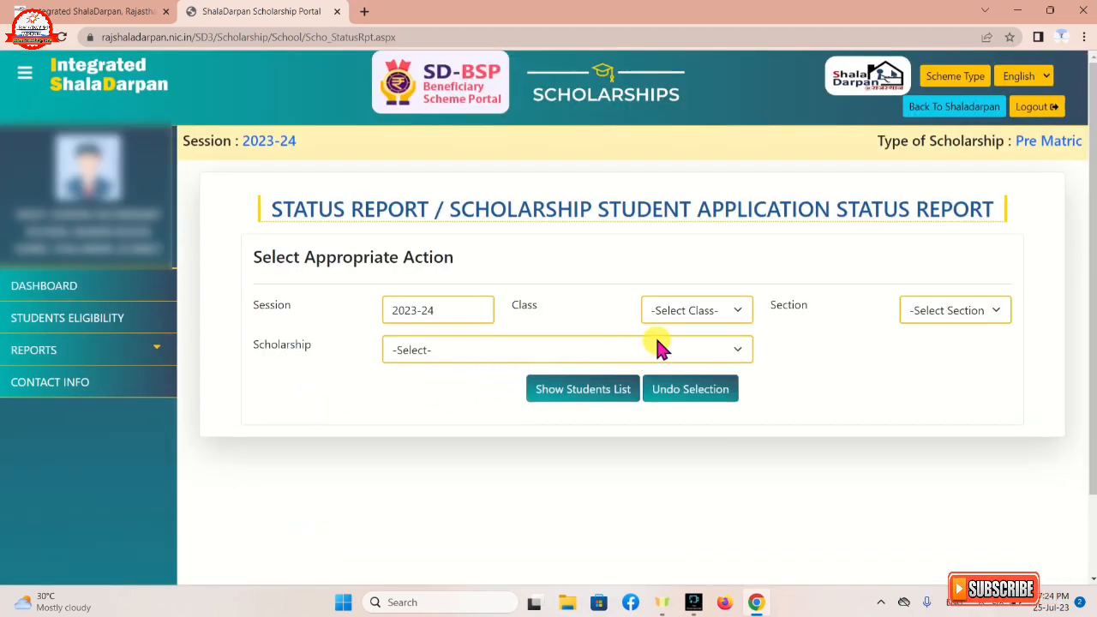
click(698, 313)
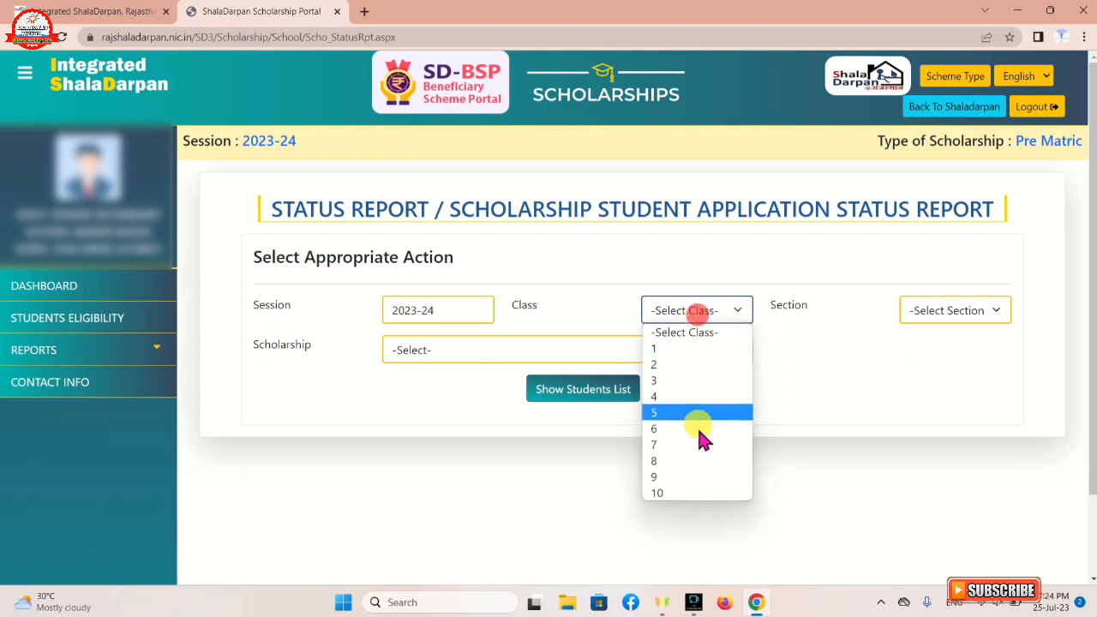
click(701, 494)
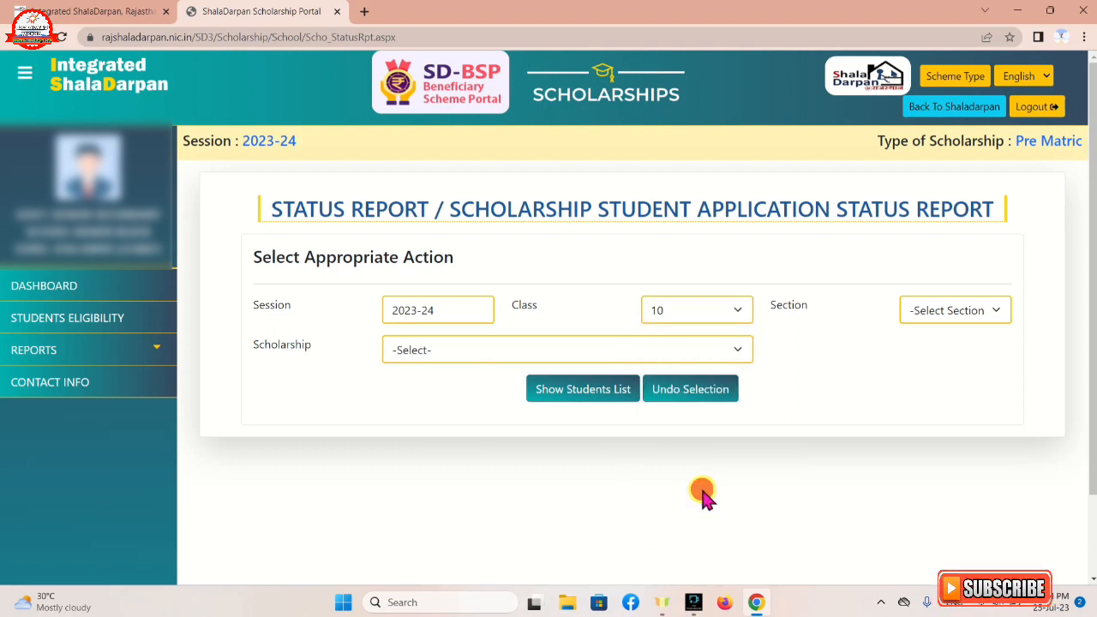
click(919, 314)
click(920, 354)
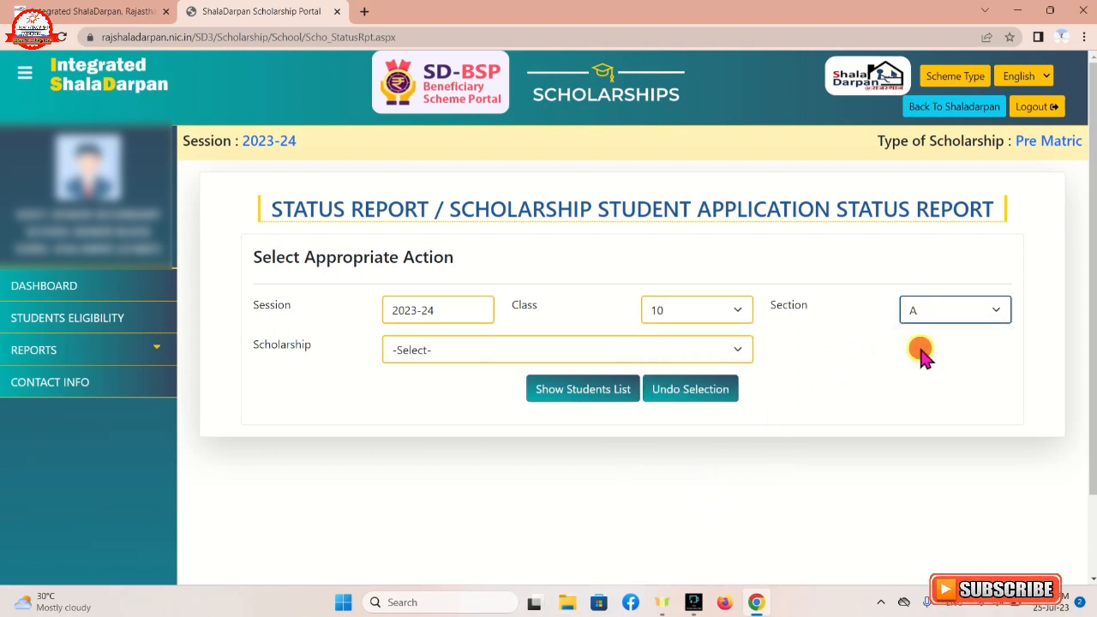
click(718, 351)
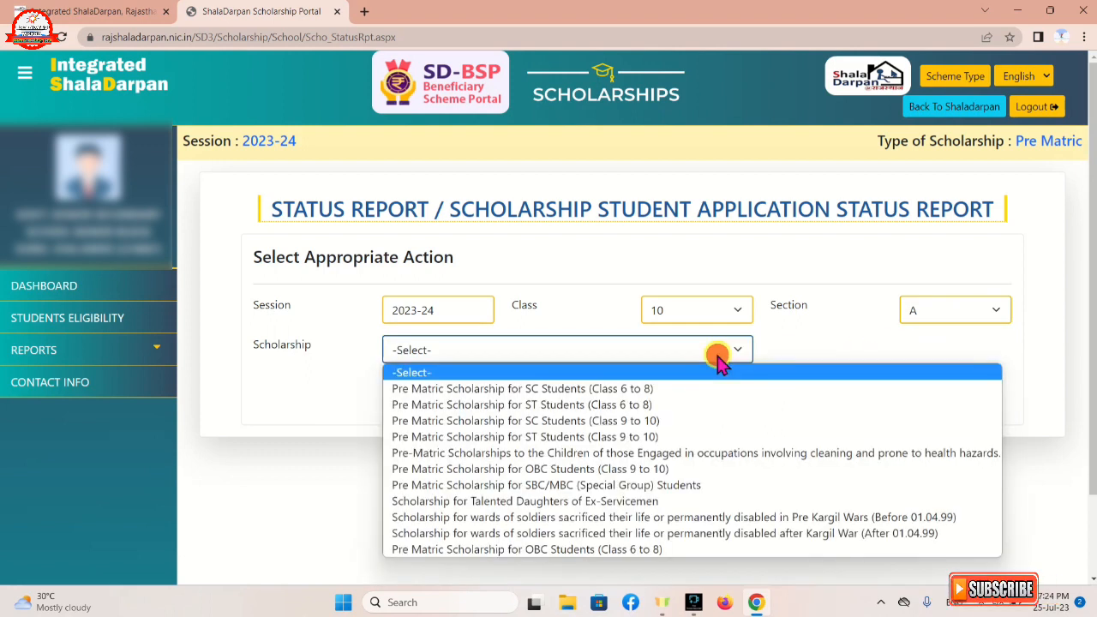
click(664, 441)
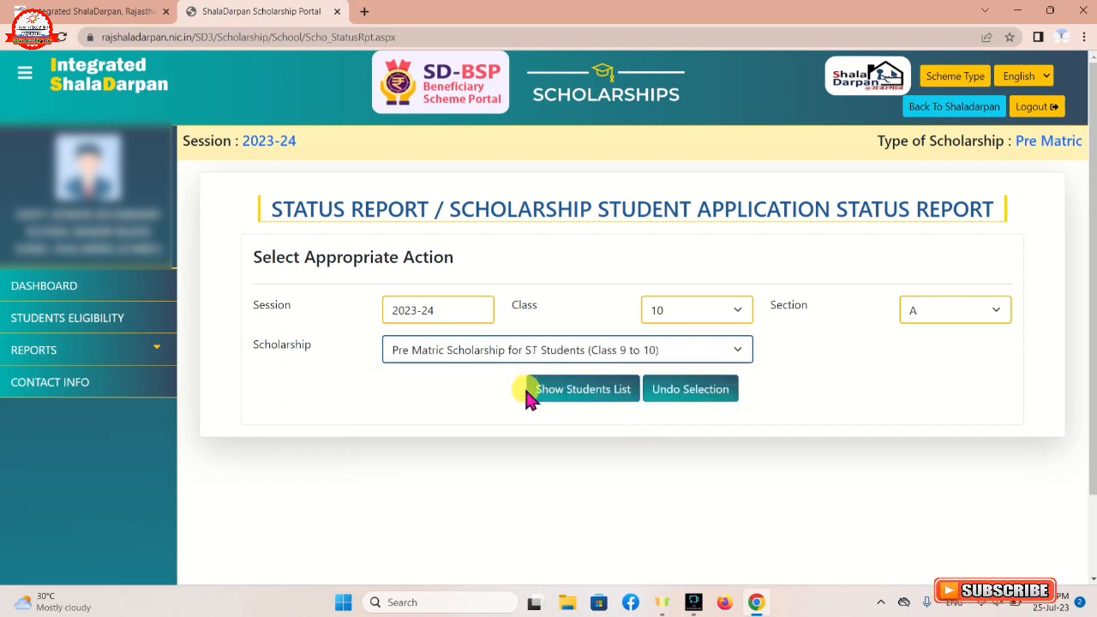
click(604, 401)
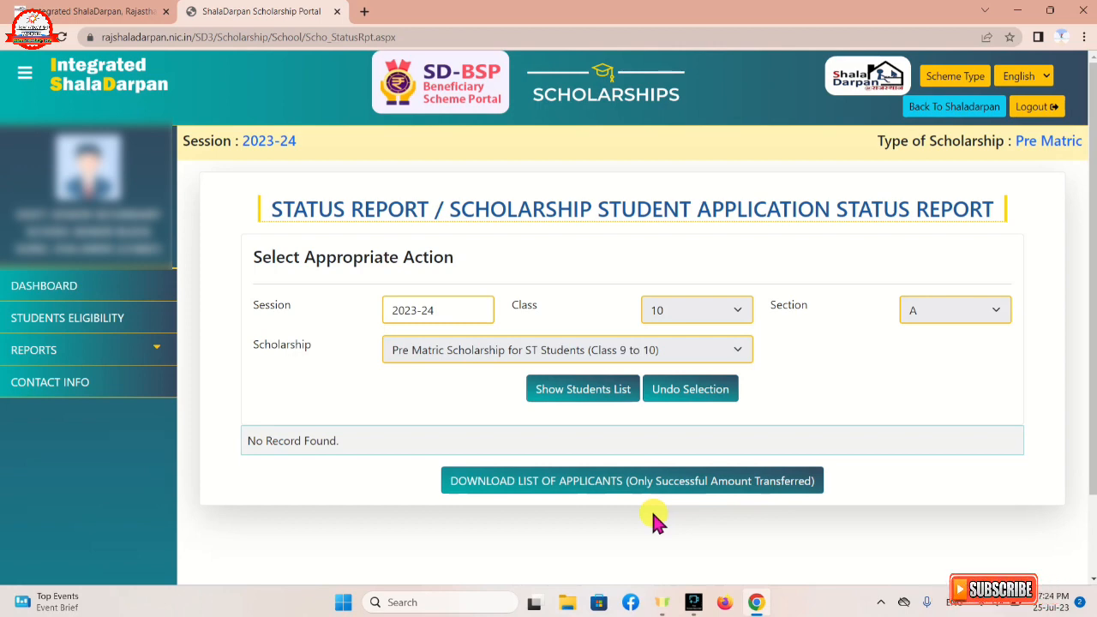
click(610, 487)
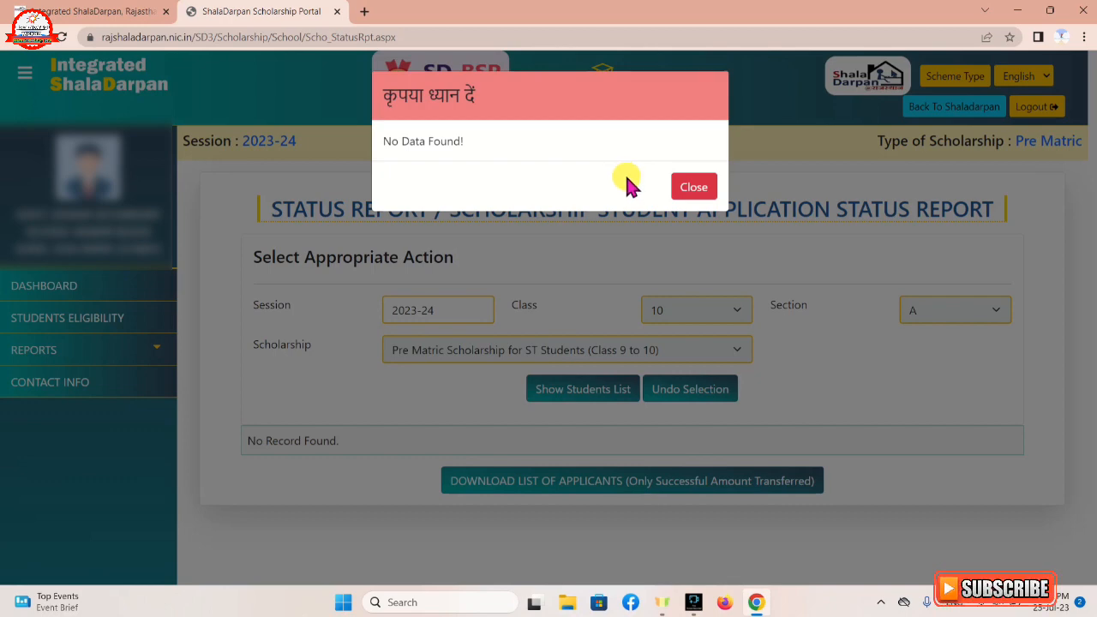
click(701, 188)
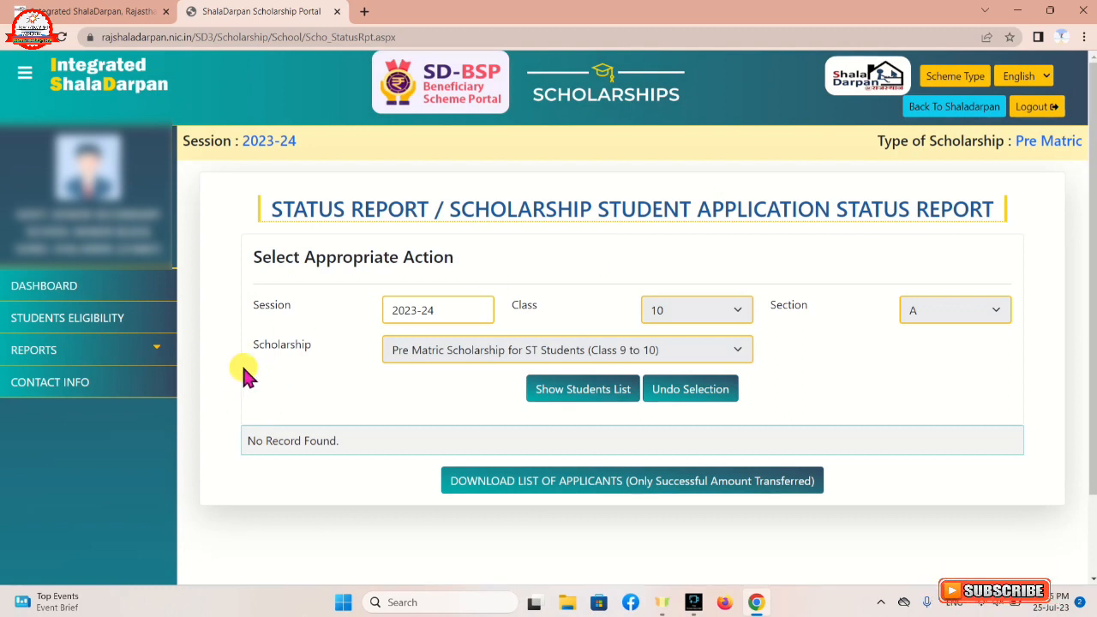
Step: Open the contact information page for the Pre Matric scholarship and ShalaDarpan in-charge officers
click(114, 386)
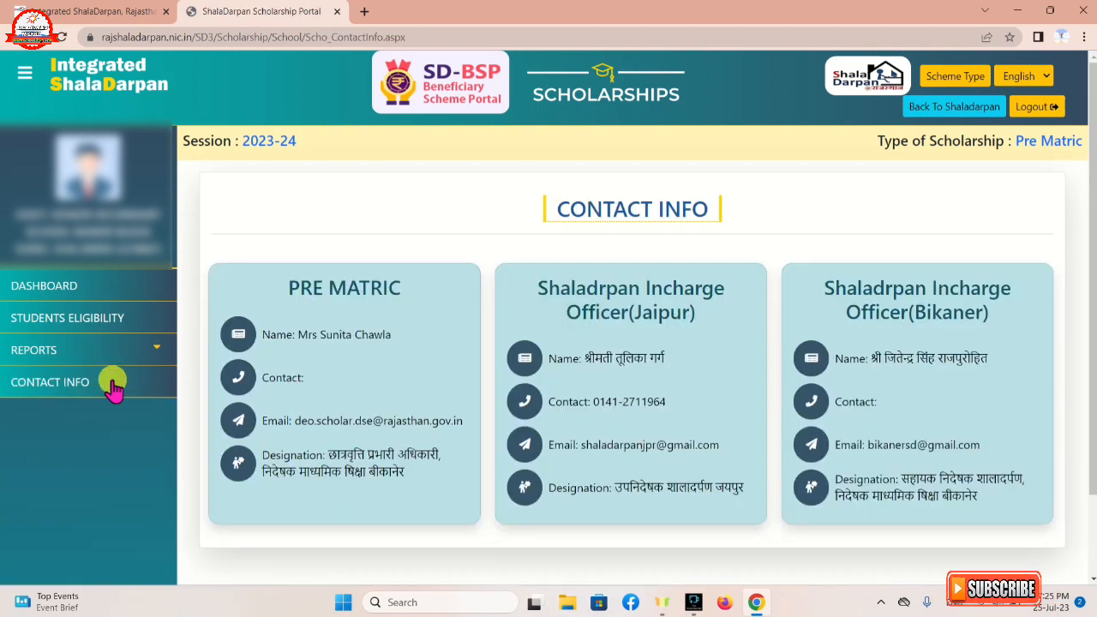